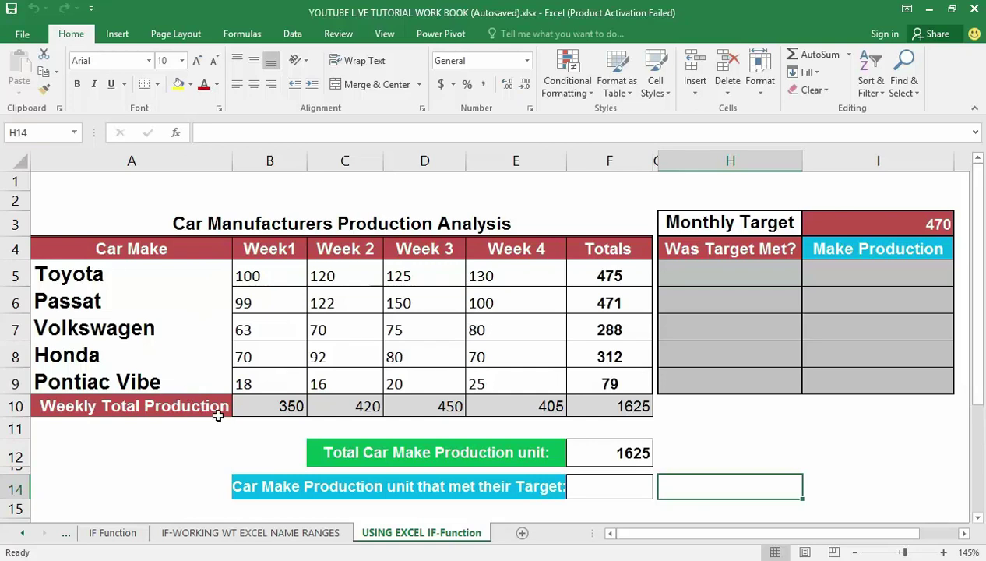
Step: Compare the Toyota and Volkswagen totals in column F with the monthly target in I3
{"action": "left_click", "coordinate": [242, 34]}
{"action": "left_click", "coordinate": [730, 273]}
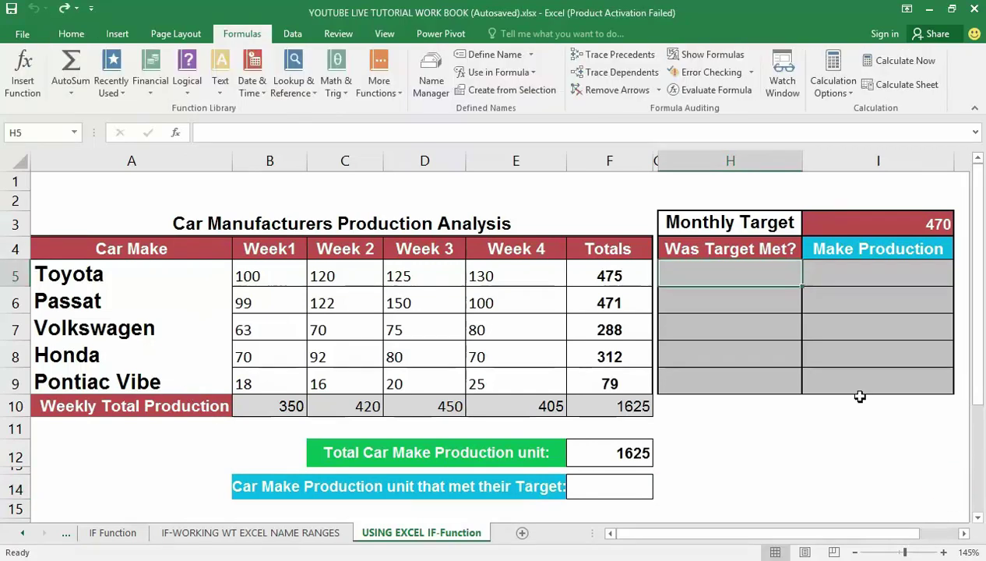
{"action": "left_click", "coordinate": [609, 277]}
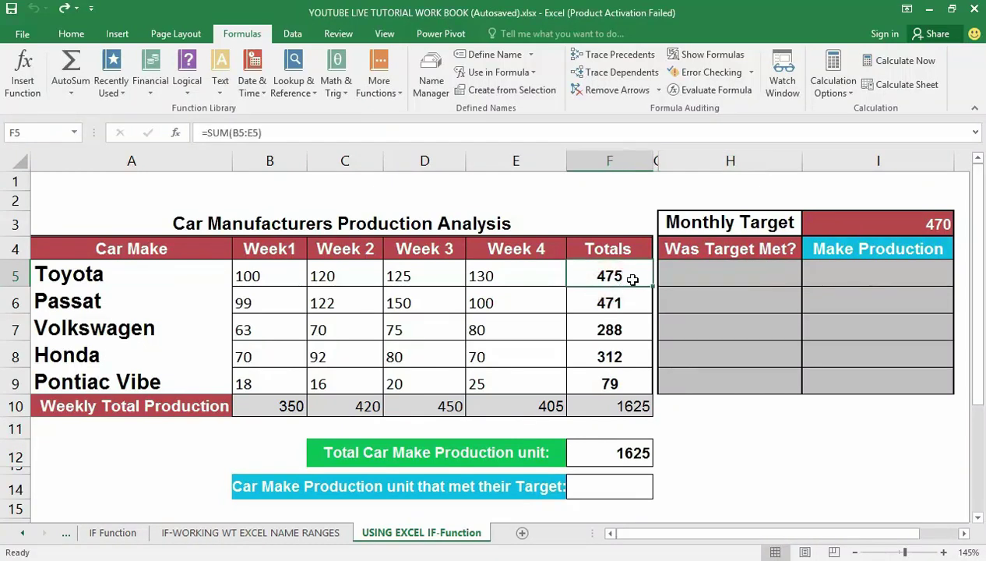
{"action": "left_click", "coordinate": [841, 225]}
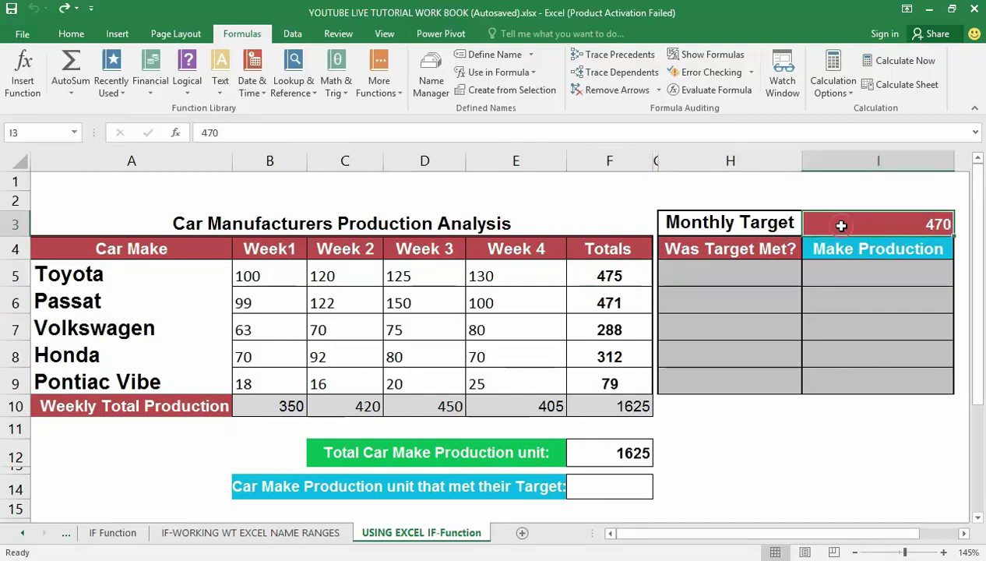
{"action": "left_click", "coordinate": [606, 330]}
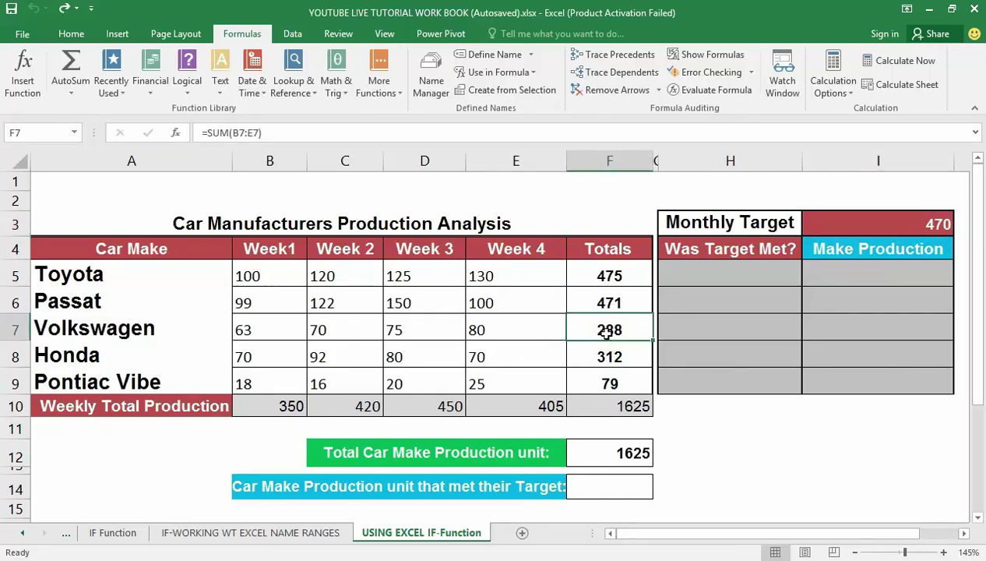
{"action": "left_click", "coordinate": [827, 226]}
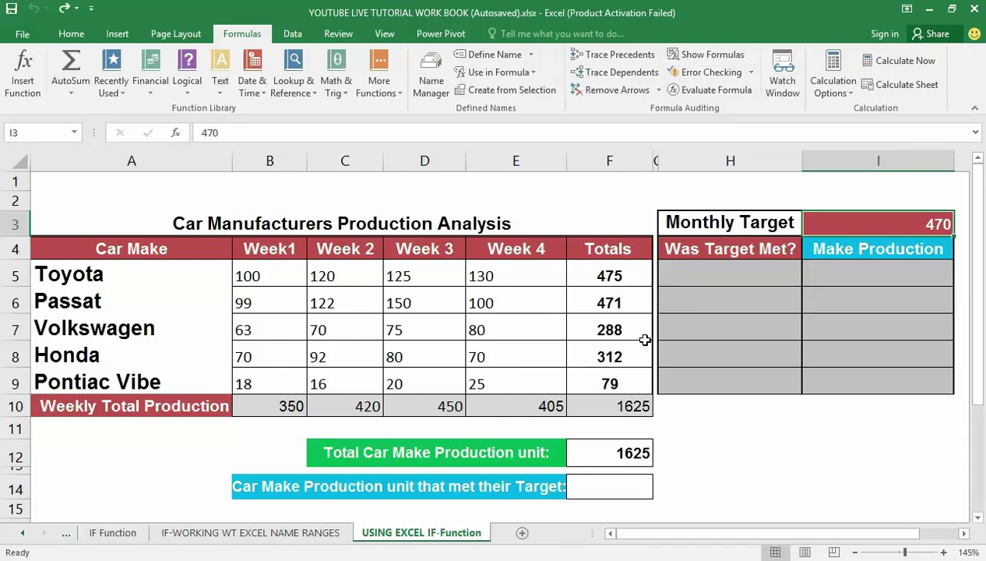
{"action": "left_click", "coordinate": [685, 277]}
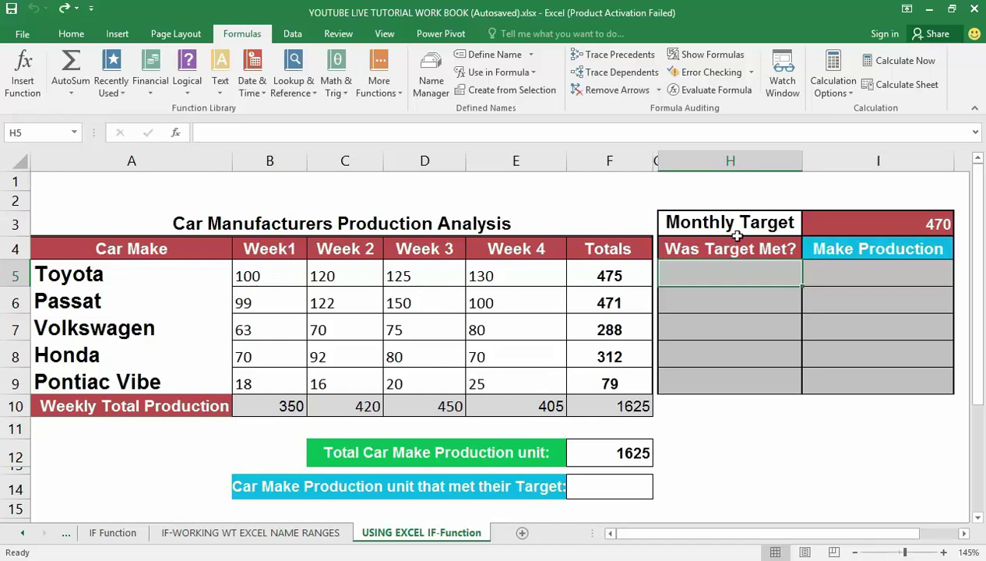
Step: Name the monthly target cell I3 MonthlyTarget
{"action": "left_click", "coordinate": [874, 227]}
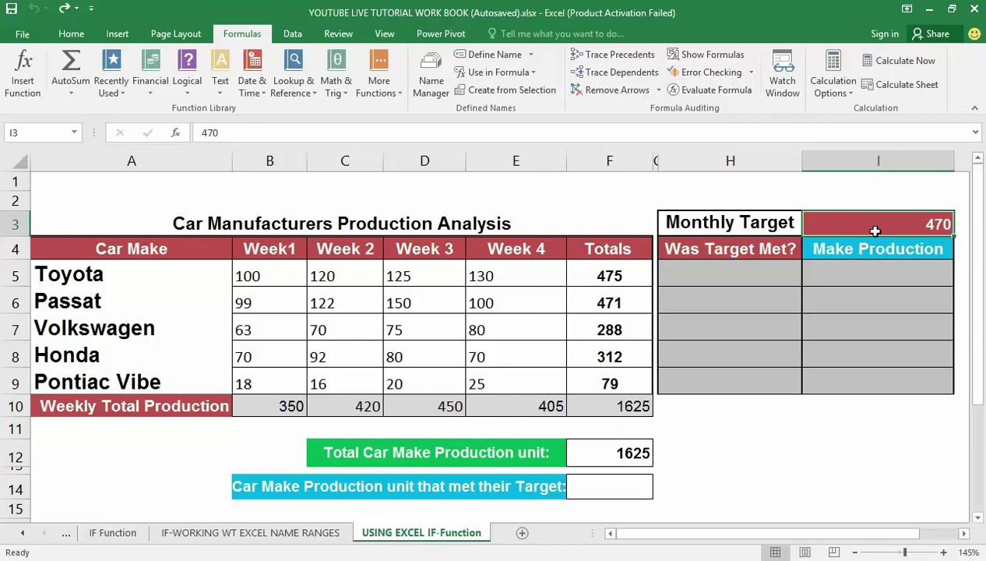
{"action": "left_click", "coordinate": [42, 133]}
{"action": "type", "text": "Moth"}
{"action": "key", "text": "BackSpace"}
{"action": "key", "text": "BackSpace"}
{"action": "type", "text": "nthlyTarget"}
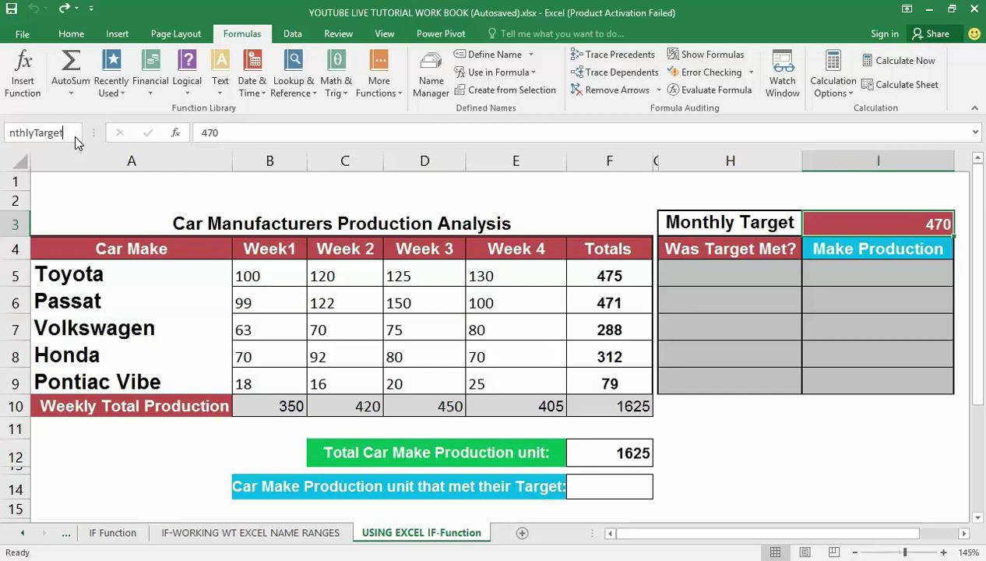
{"action": "key", "text": "Return"}
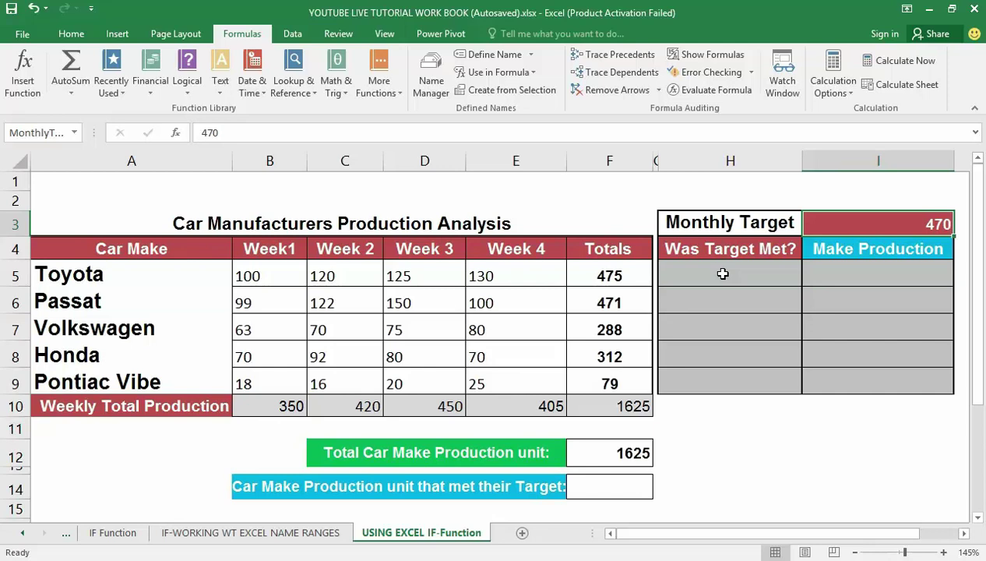
Step: Insert the logical IF function in H5, Toyota's Was Target Met? cell, keeping its arguments dialog clear of that cell
{"action": "left_click", "coordinate": [723, 273]}
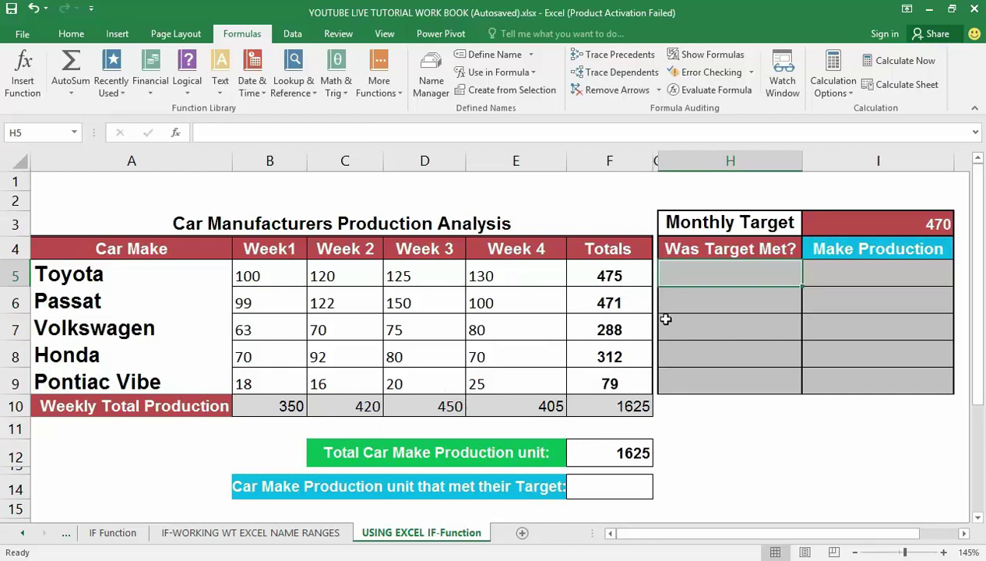
{"action": "left_click", "coordinate": [686, 276]}
{"action": "left_click", "coordinate": [194, 33]}
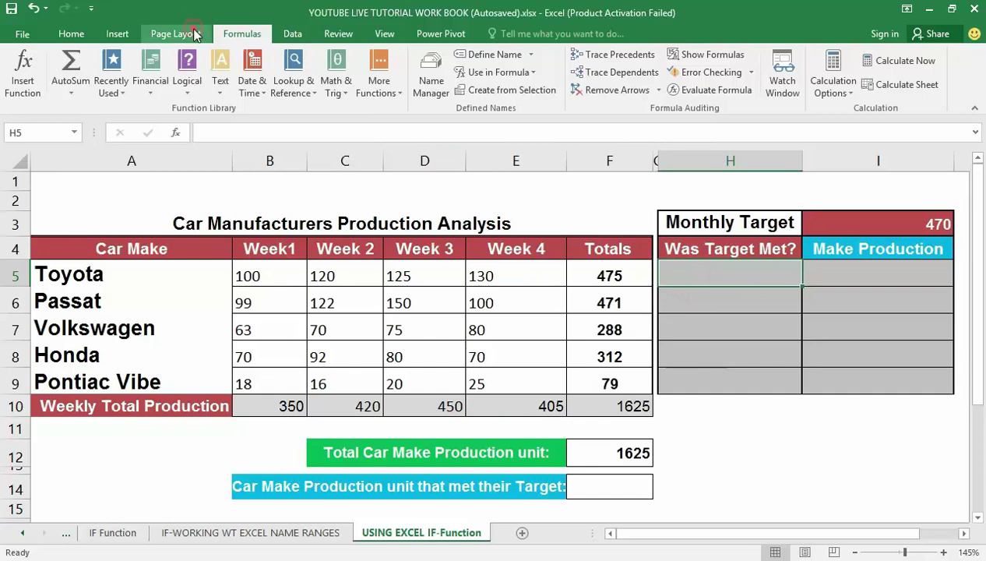
{"action": "left_click", "coordinate": [242, 35]}
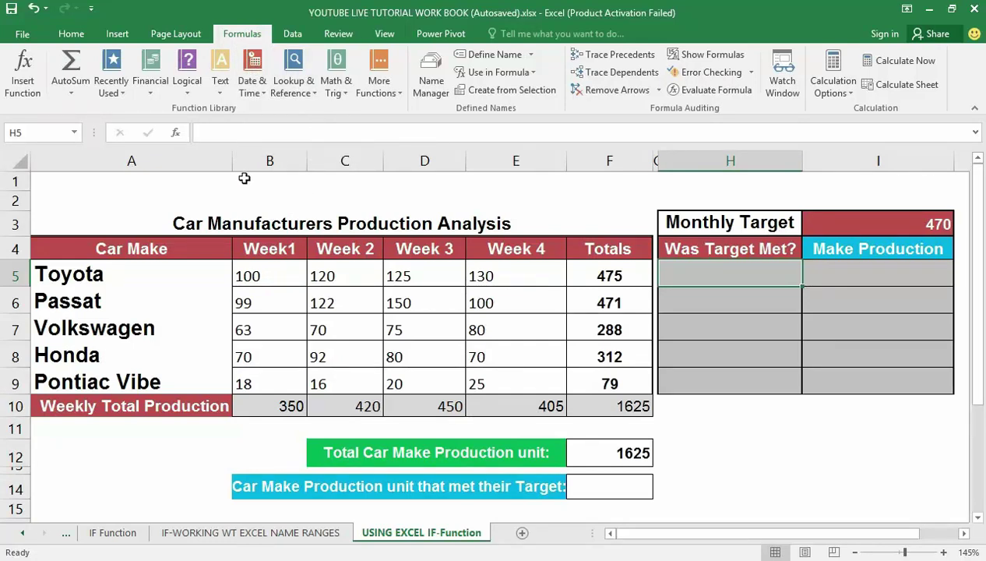
{"action": "left_click", "coordinate": [186, 88]}
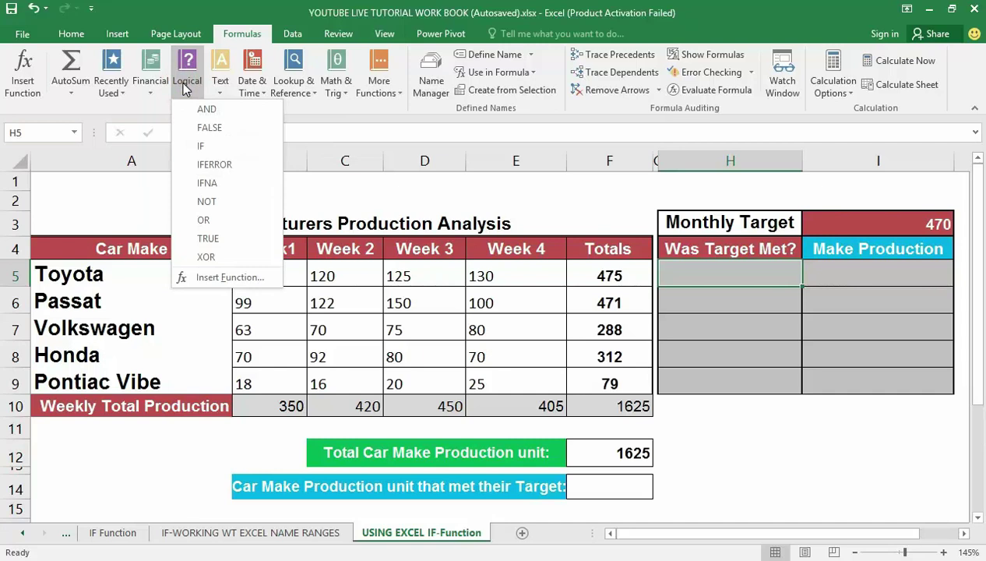
{"action": "left_click", "coordinate": [205, 147]}
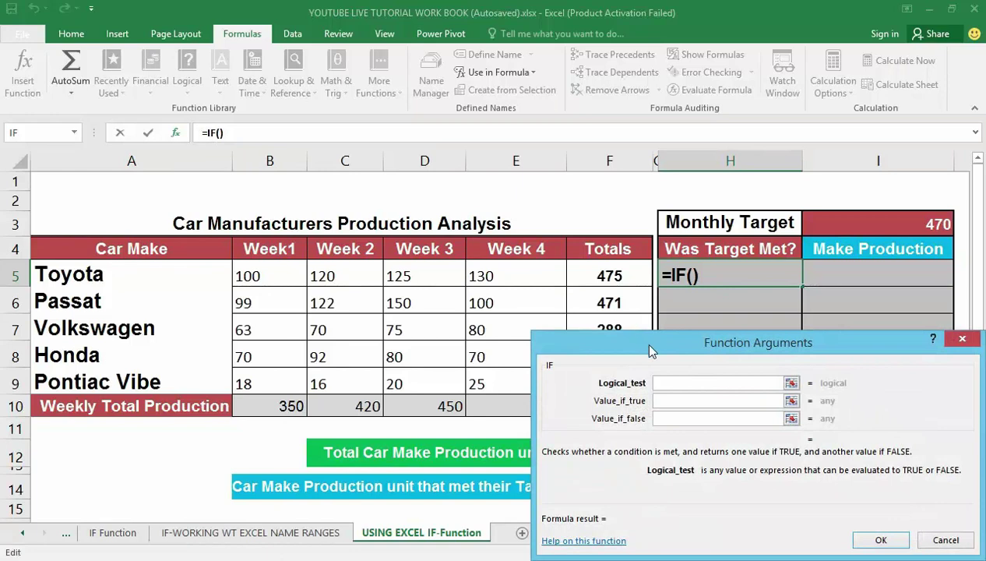
{"action": "left_click_drag", "start_coordinate": [651, 347], "coordinate": [413, 132]}
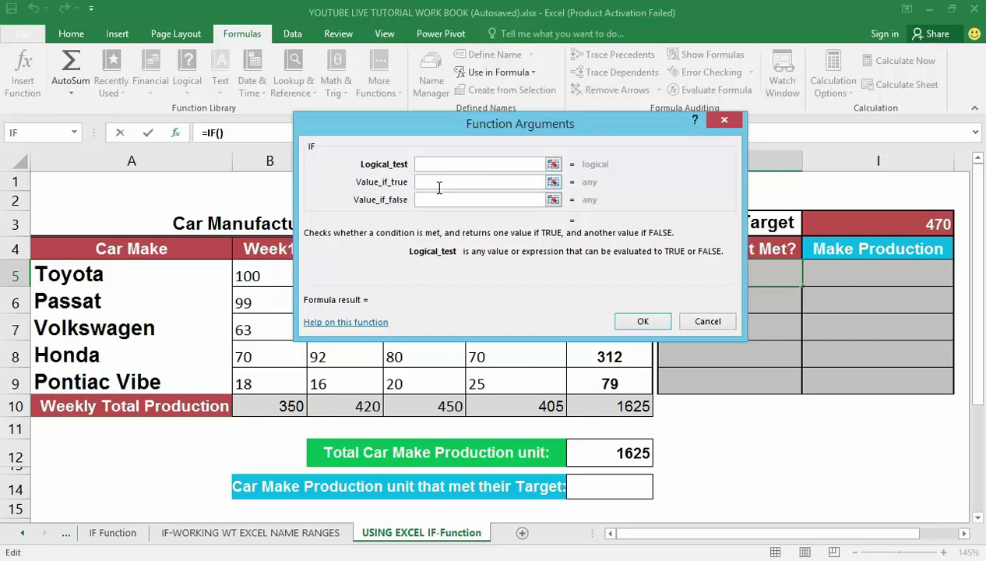
Step: Set the IF function's logical test to F5>=MonthlyTarget, referencing Toyota's total and the named target cell
{"action": "left_click", "coordinate": [440, 163]}
{"action": "left_click_drag", "start_coordinate": [564, 131], "coordinate": [320, 74]}
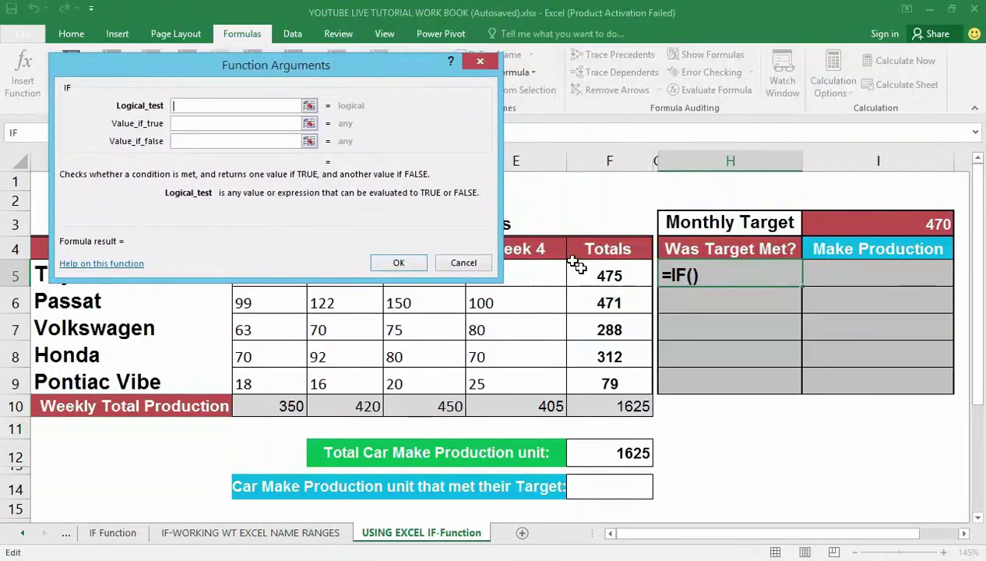
{"action": "left_click", "coordinate": [608, 276]}
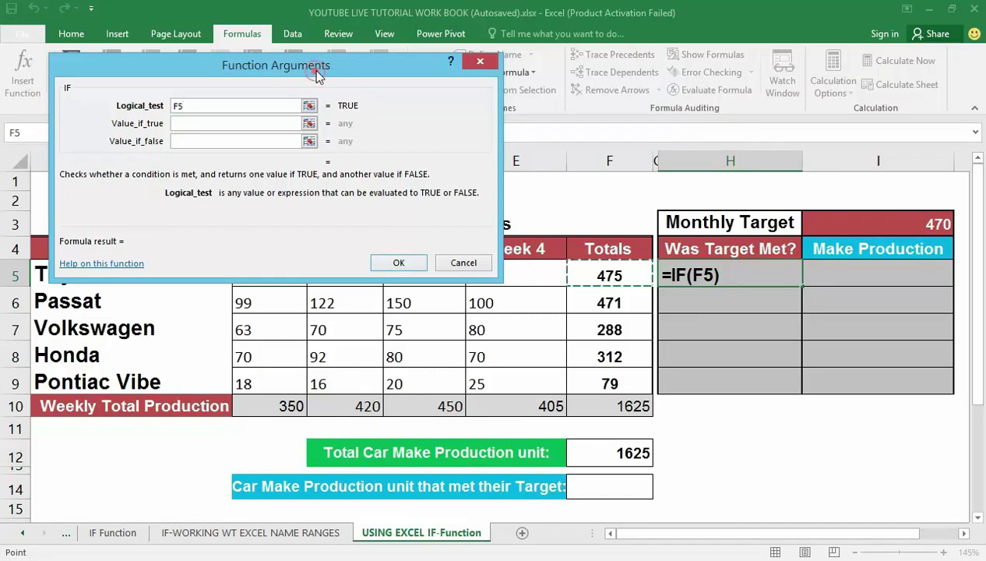
{"action": "left_click_drag", "start_coordinate": [316, 69], "coordinate": [388, 23]}
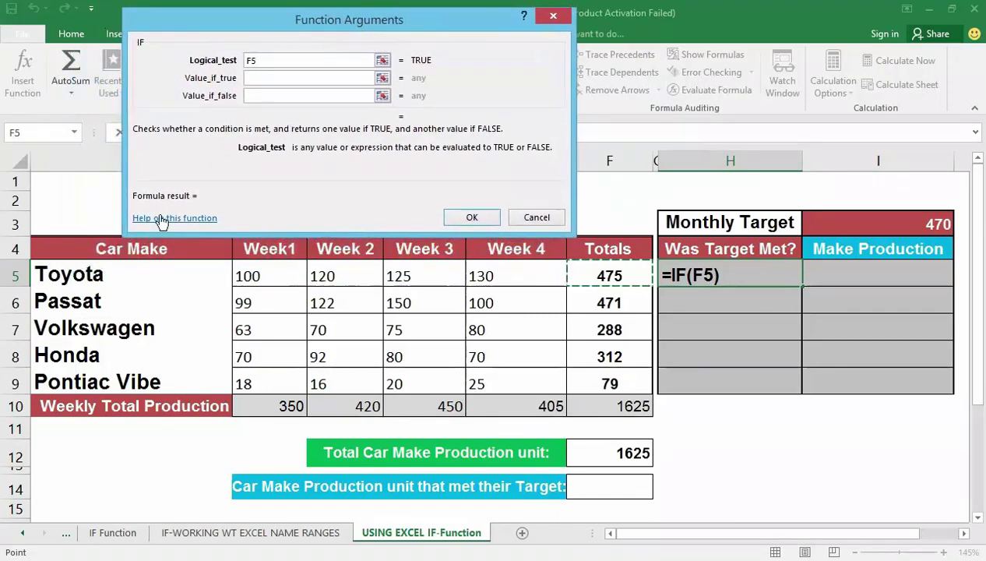
{"action": "left_click", "coordinate": [288, 59]}
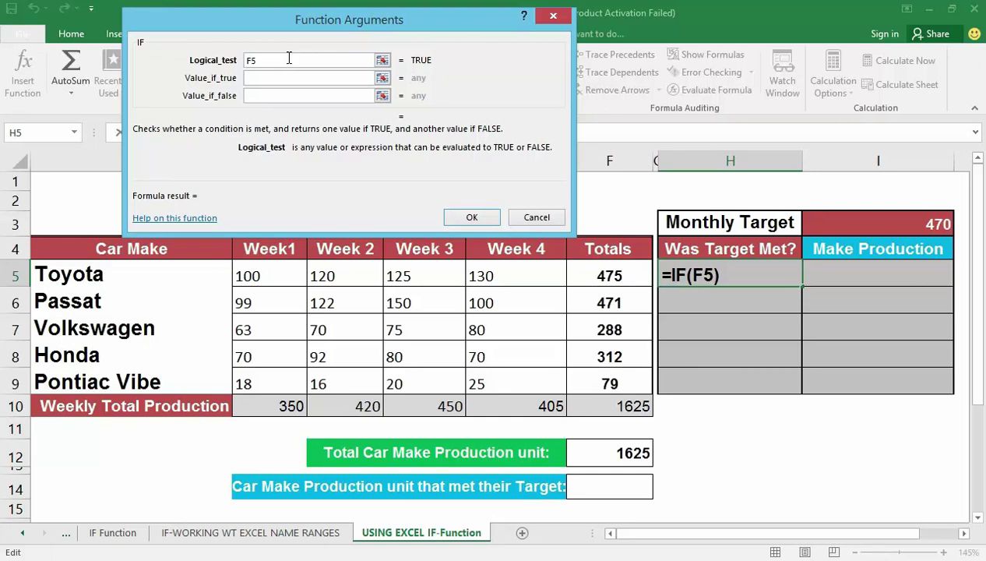
{"action": "type", "text": ">="}
{"action": "left_click", "coordinate": [840, 223]}
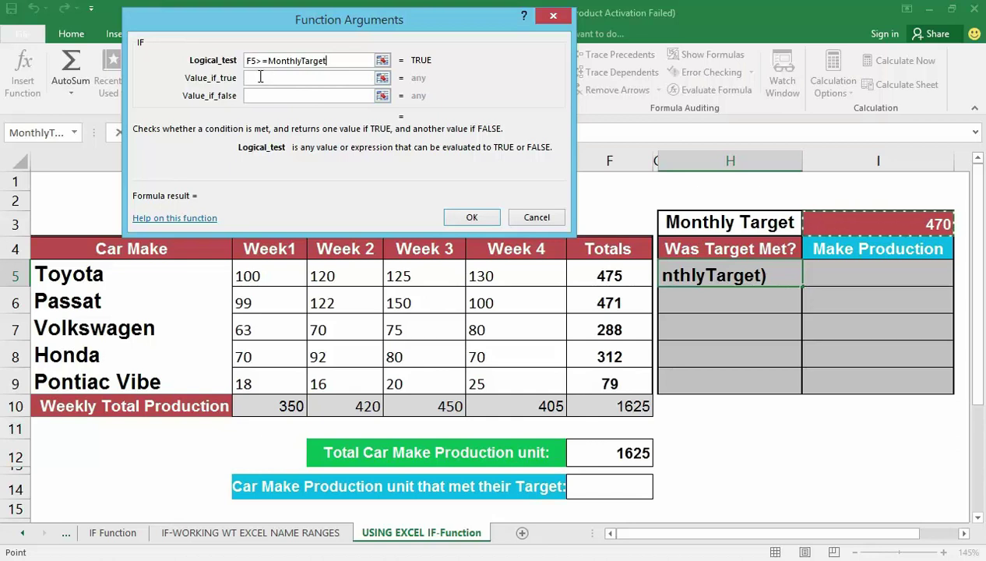
Step: Set the IF function to return YES when true and NO when false, and enter the formula in H5
{"action": "left_click", "coordinate": [261, 77]}
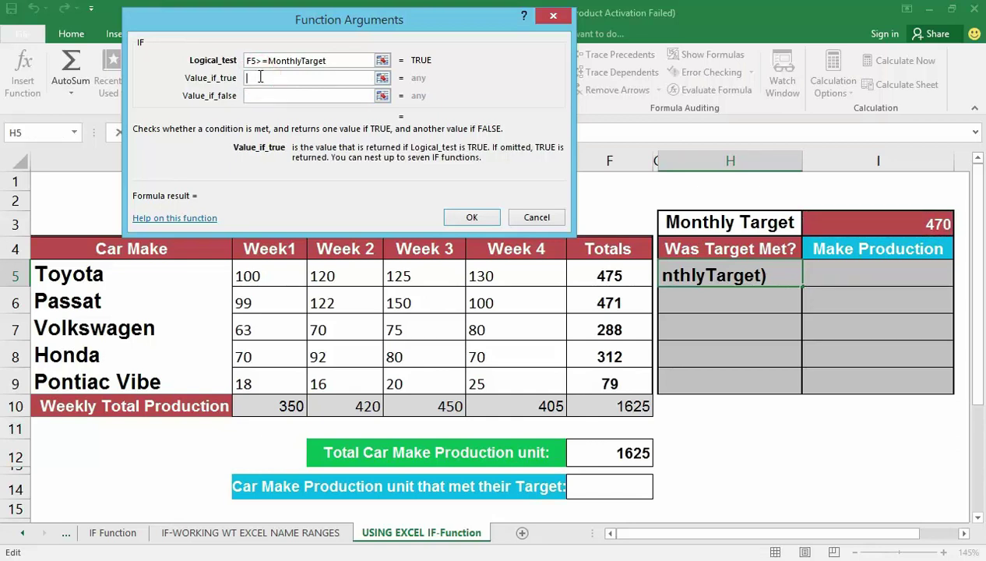
{"action": "type", "text": "YES"}
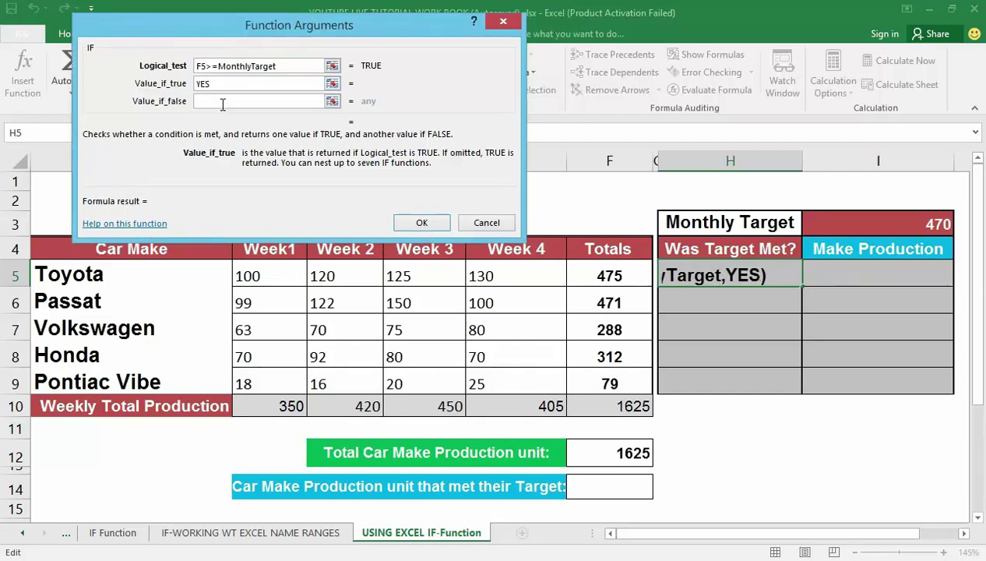
{"action": "left_click", "coordinate": [222, 101]}
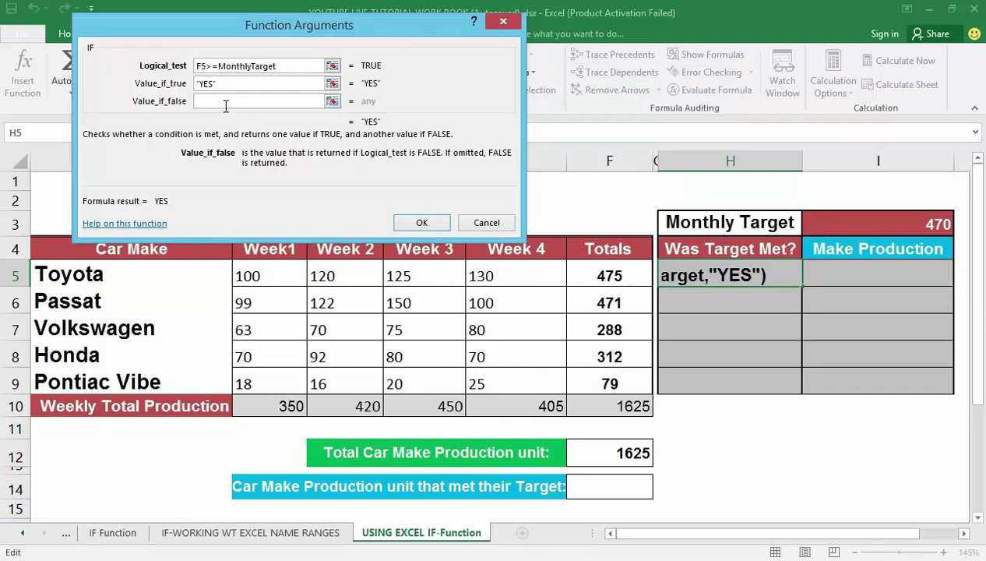
{"action": "left_click", "coordinate": [226, 105]}
{"action": "type", "text": "NO"}
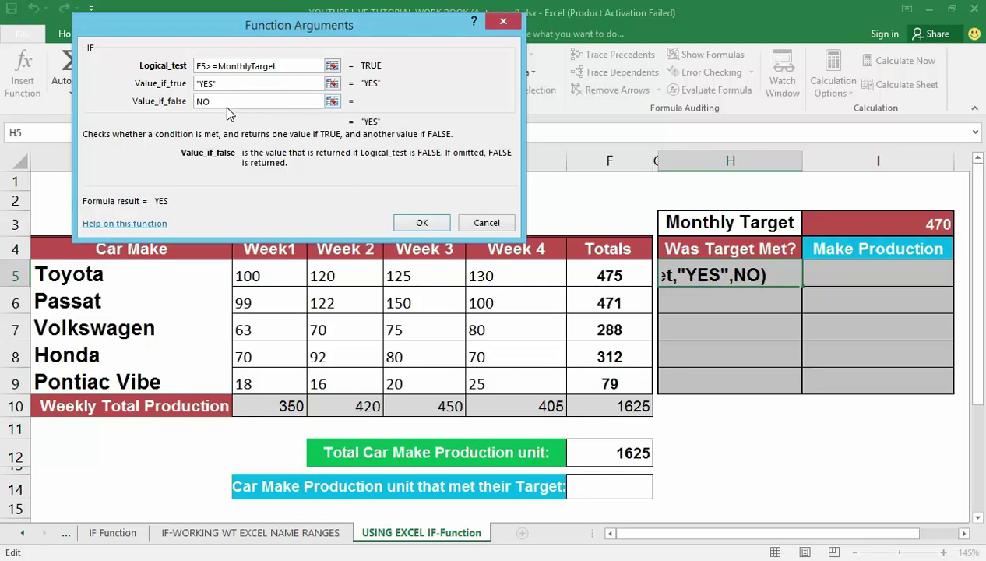
{"action": "key", "text": "Return"}
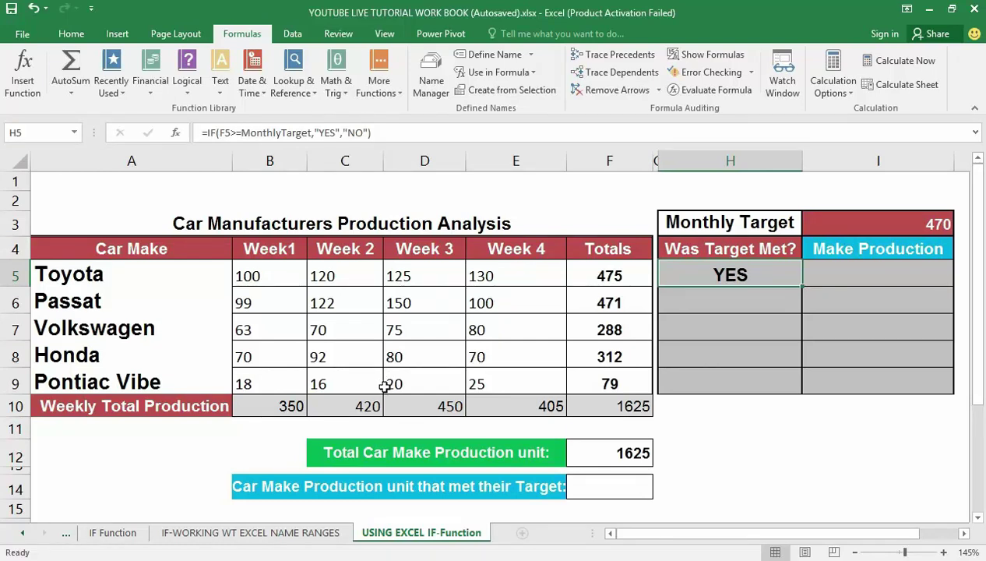
Step: Fill the IF formula from H5 down to H9 for the remaining car makes
{"action": "left_click", "coordinate": [593, 275]}
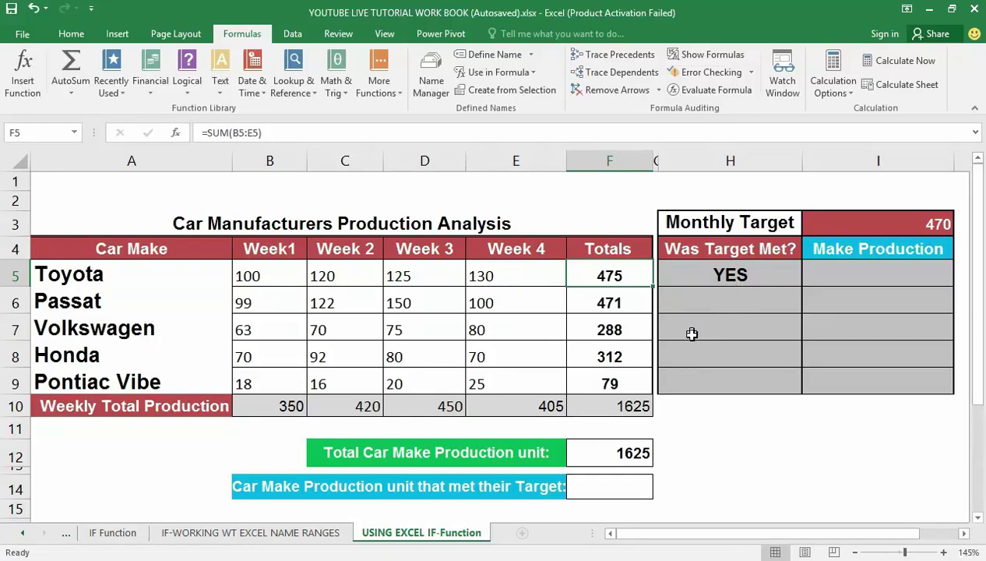
{"action": "left_click", "coordinate": [757, 274]}
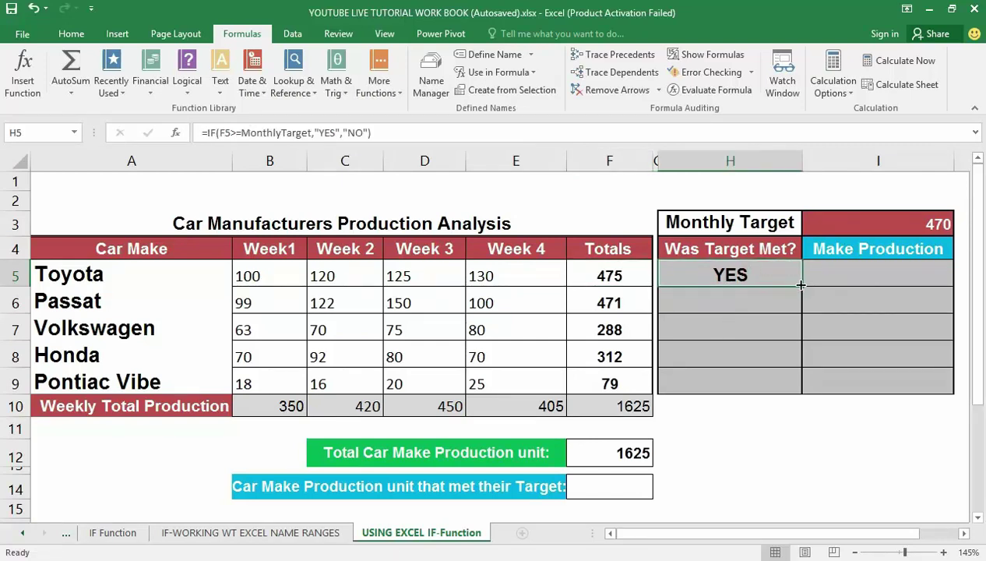
{"action": "left_click_drag", "start_coordinate": [801, 285], "coordinate": [794, 387]}
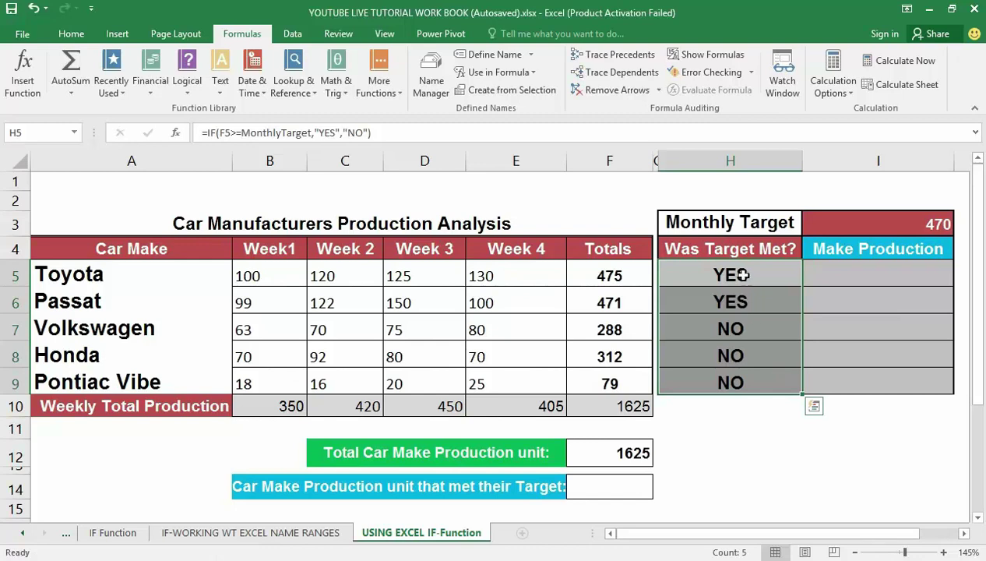